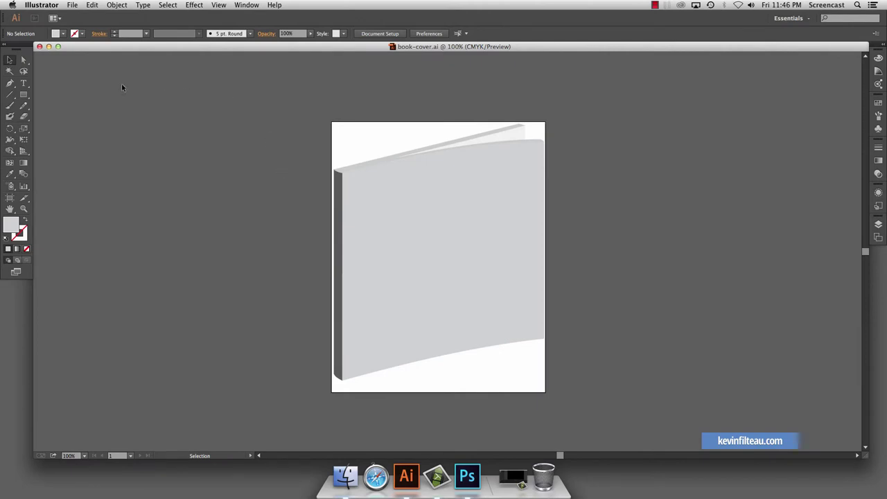
Draw a trial rectangle on the book cover and browse Envelope Distort without applying anything.
left_click(23, 94)
left_click_drag(360, 189, 500, 297)
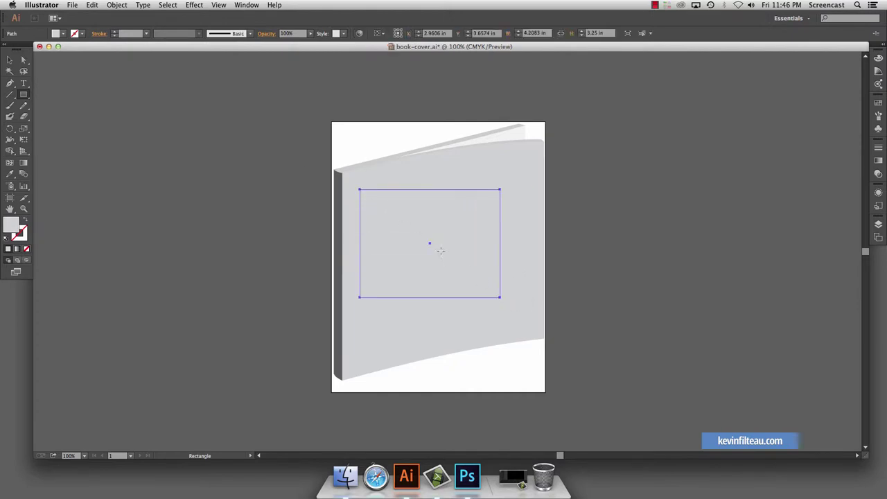
left_click(116, 5)
mouse_move(138, 205)
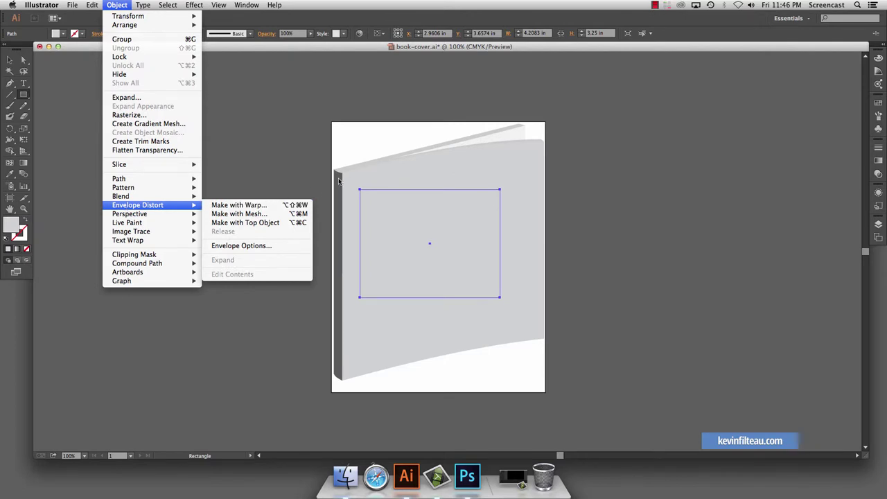
left_click(299, 147)
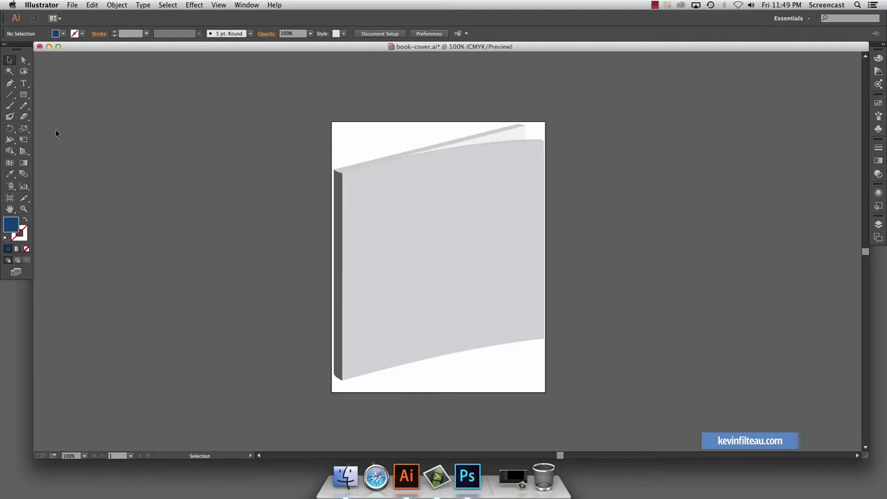
Draw a dark blue rectangle on the cover and convert it to a 1-row, 1-column envelope mesh.
left_click(23, 95)
left_click_drag(379, 203, 513, 287)
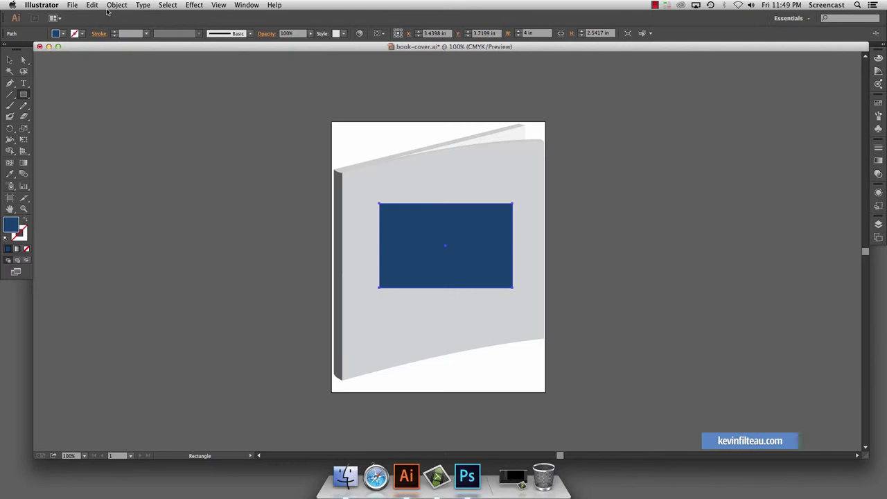
left_click(114, 5)
mouse_move(138, 205)
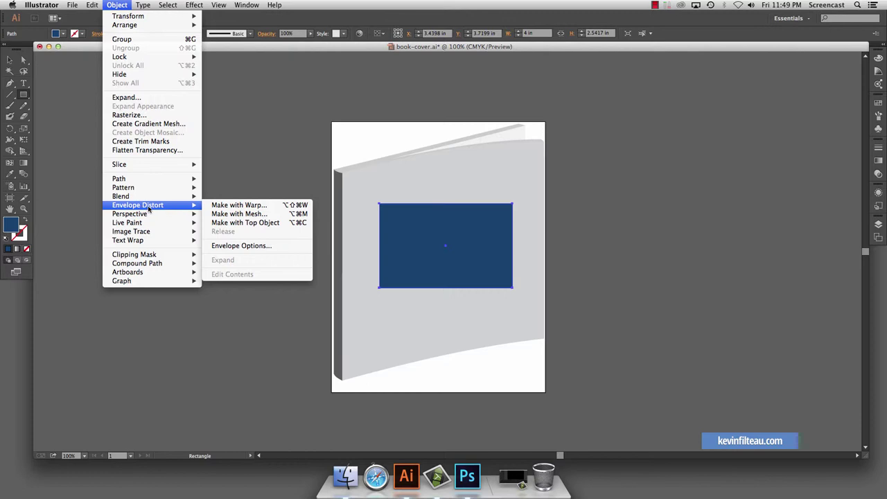
left_click(216, 214)
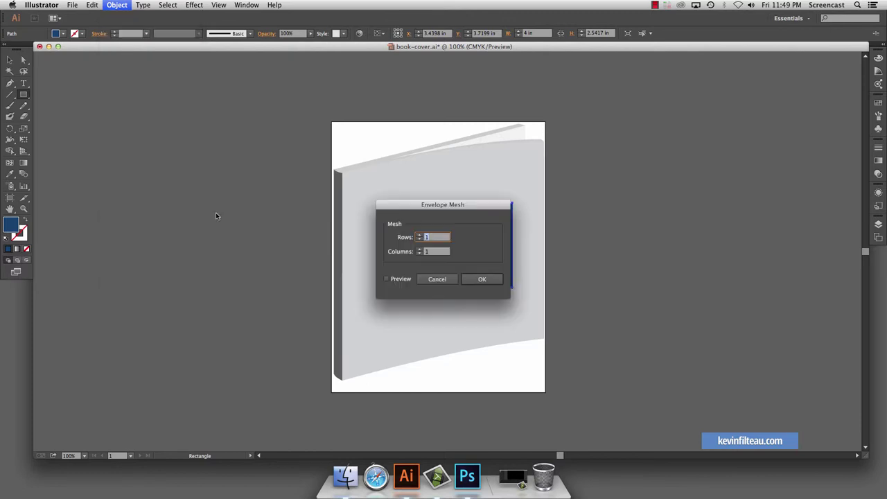
left_click(420, 250)
type("3")
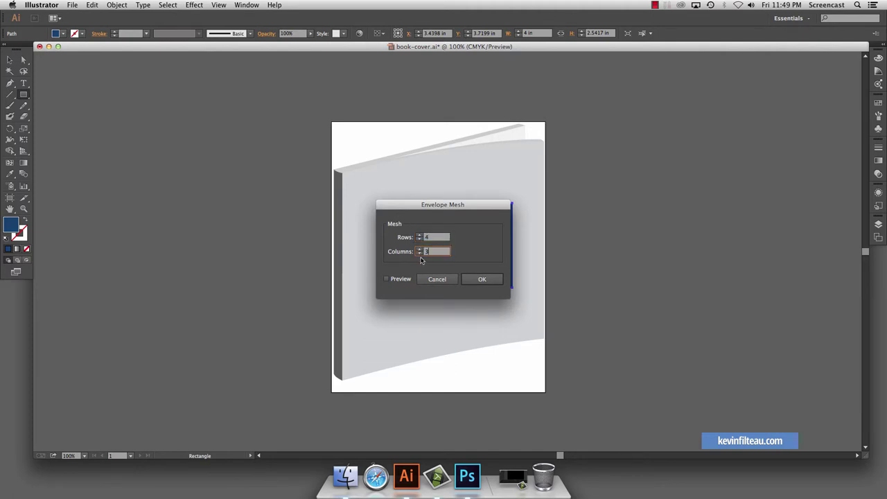
left_click(419, 254)
left_click(419, 253)
left_click(419, 239)
left_click(420, 240)
left_click(420, 240)
left_click(472, 279)
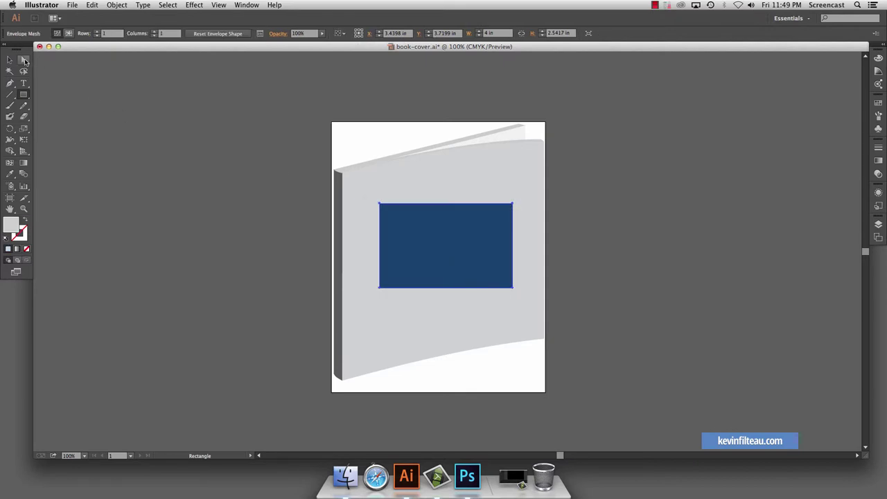
Drag the four mesh corners to the cover's corners and bend the top and bottom edges to its curves.
left_click(23, 61)
left_click(354, 210)
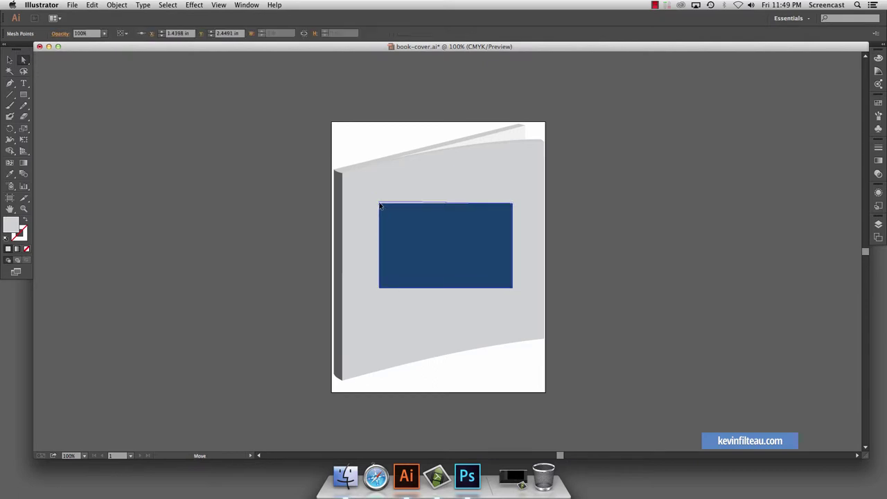
left_click_drag(379, 203, 345, 174)
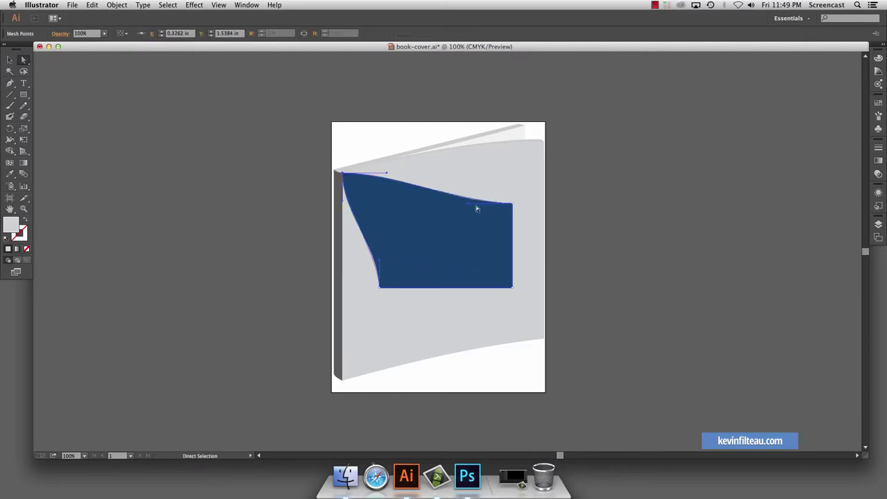
left_click_drag(511, 206, 545, 144)
left_click_drag(512, 287, 544, 339)
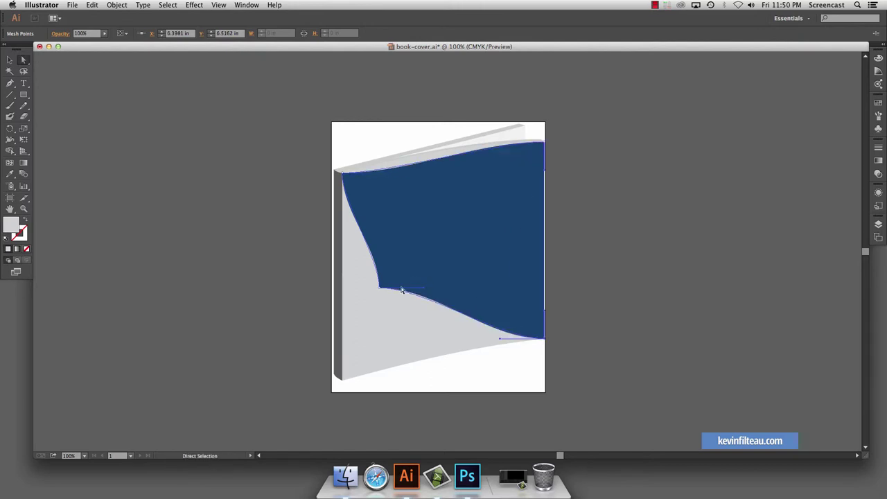
mouse_move(381, 288)
left_mouse_down()
mouse_move(342, 380)
mouse_move(386, 368)
left_mouse_up()
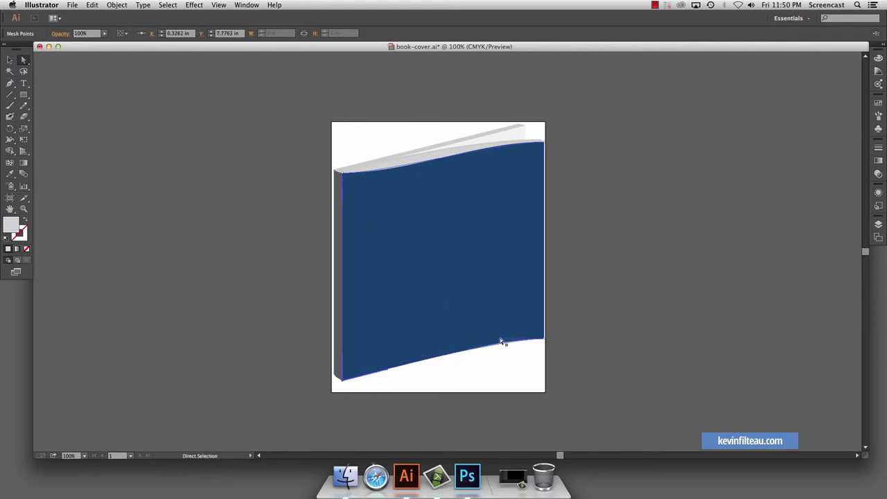
left_click_drag(499, 340, 499, 341)
left_click_drag(388, 175, 388, 159)
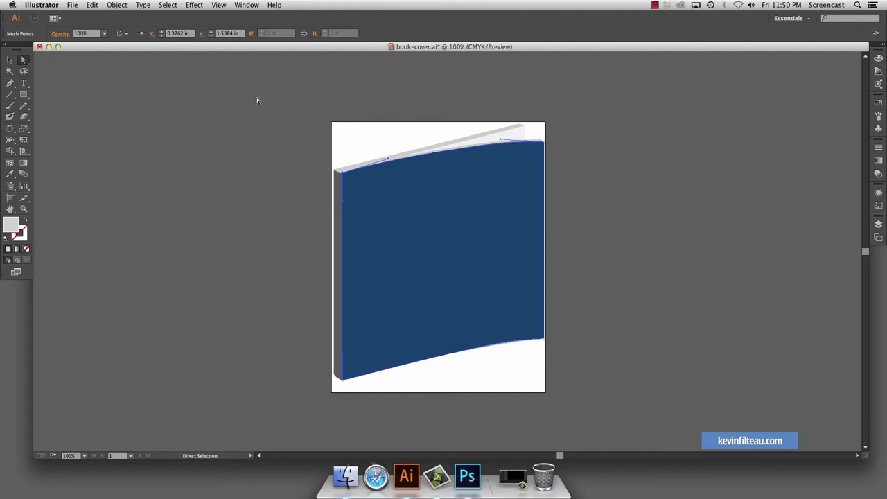
Show the Layers panel and select the blue envelope on the cover.
key("v")
left_click(210, 122)
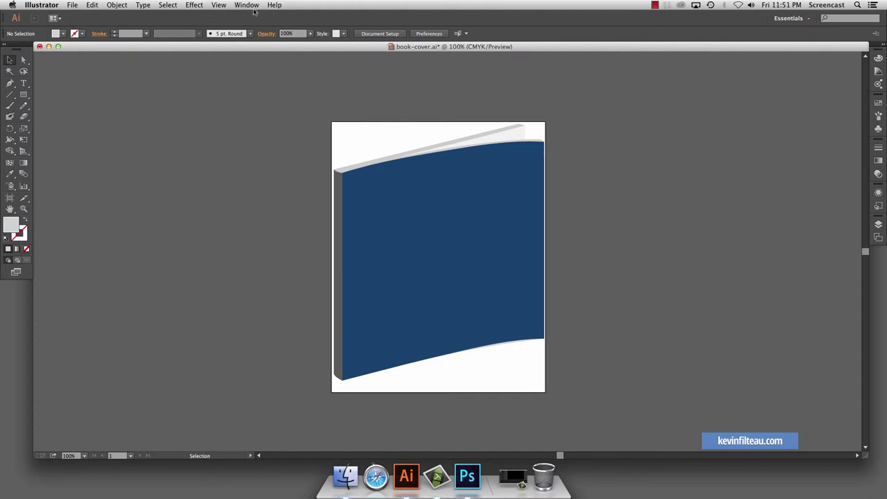
left_click(250, 6)
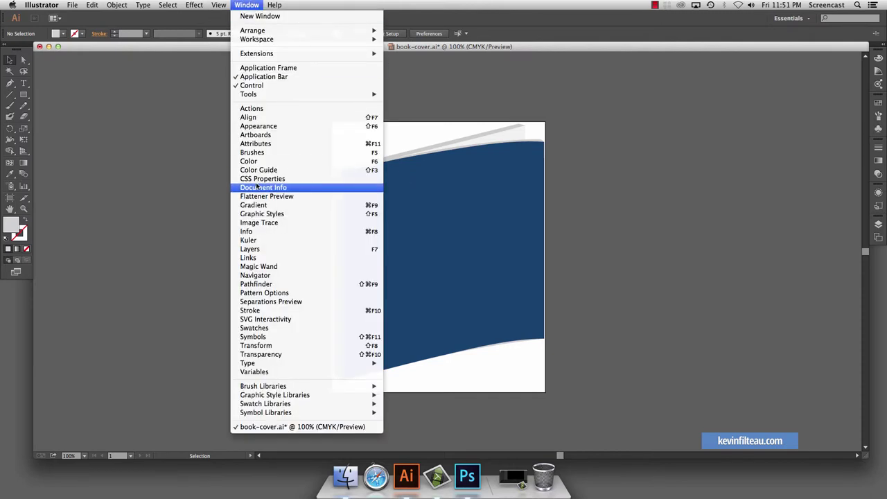
left_click(258, 249)
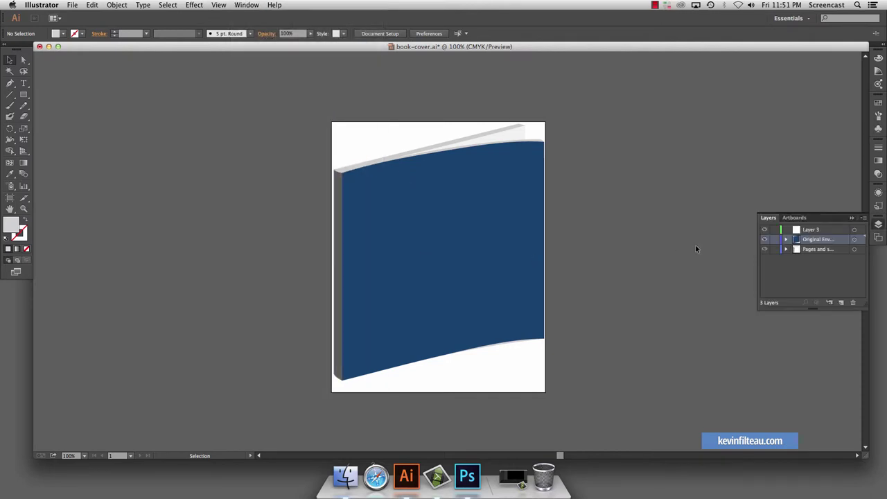
left_click(488, 228)
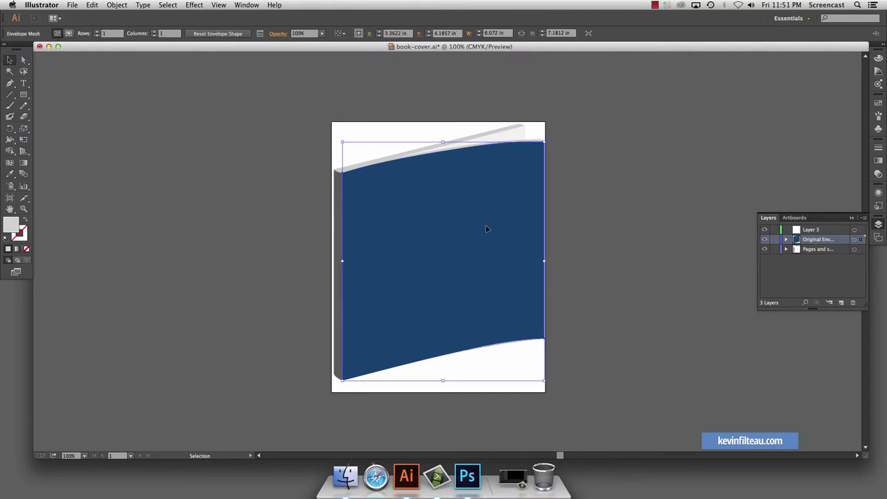
right_click(491, 217)
left_click(467, 249)
Cut the blue envelope, lock the other layers, and paste it in front on Layer 3.
left_click(73, 6)
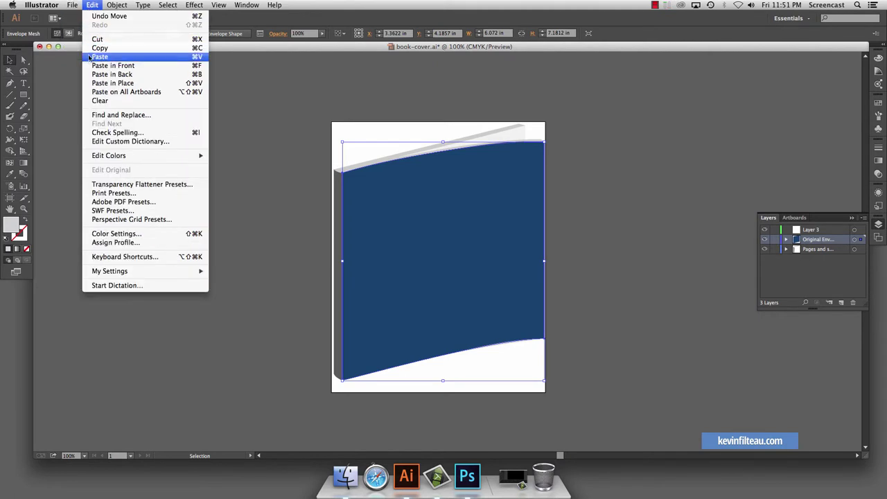
left_click(96, 39)
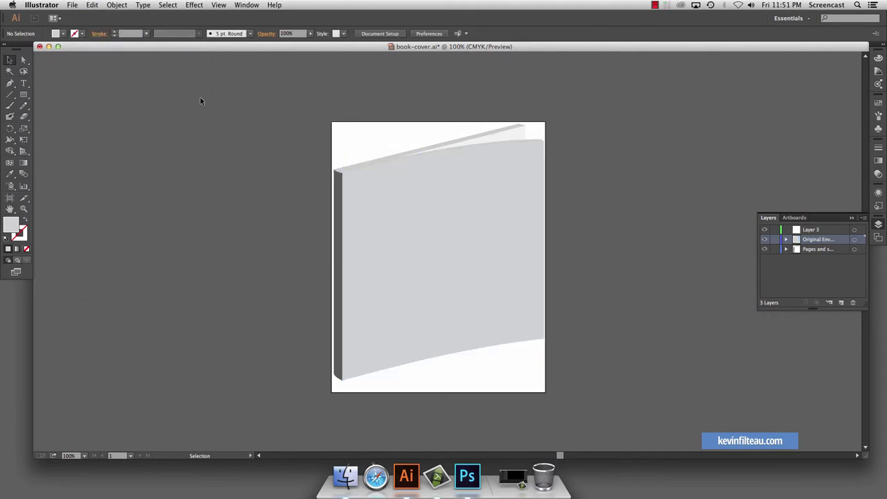
left_click(817, 229)
left_click_drag(774, 239, 775, 253)
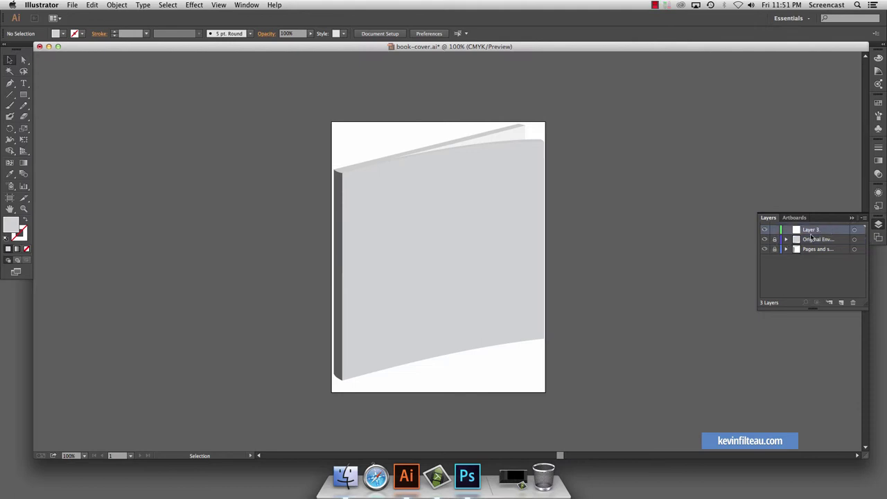
left_click(95, 5)
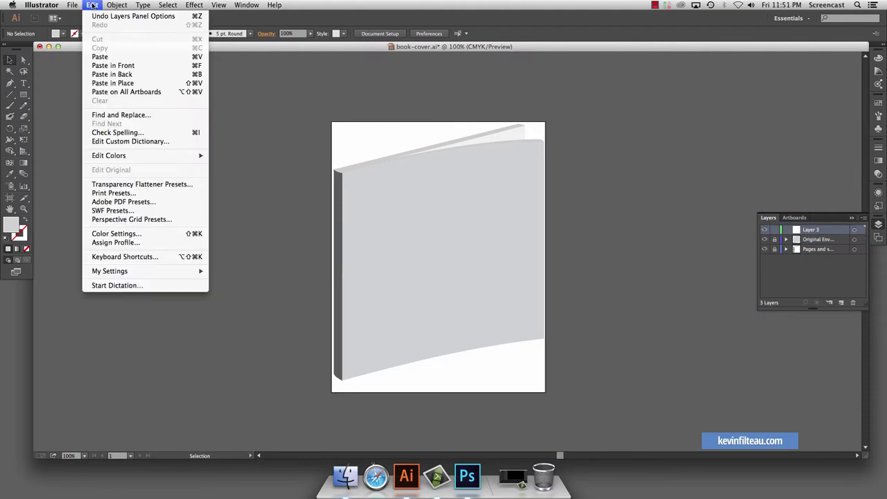
left_click(111, 65)
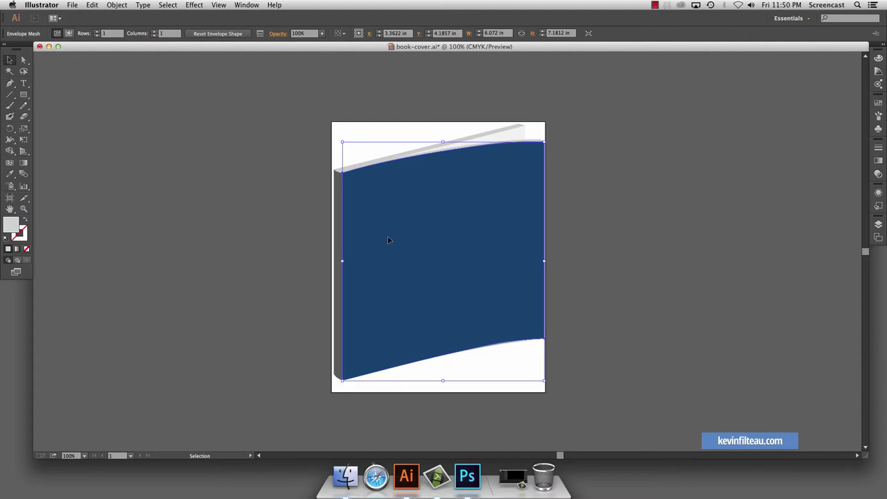
In Photoshop, select all of book-cover.psd, Copy Merged, and hide Photoshop.
left_click(466, 478)
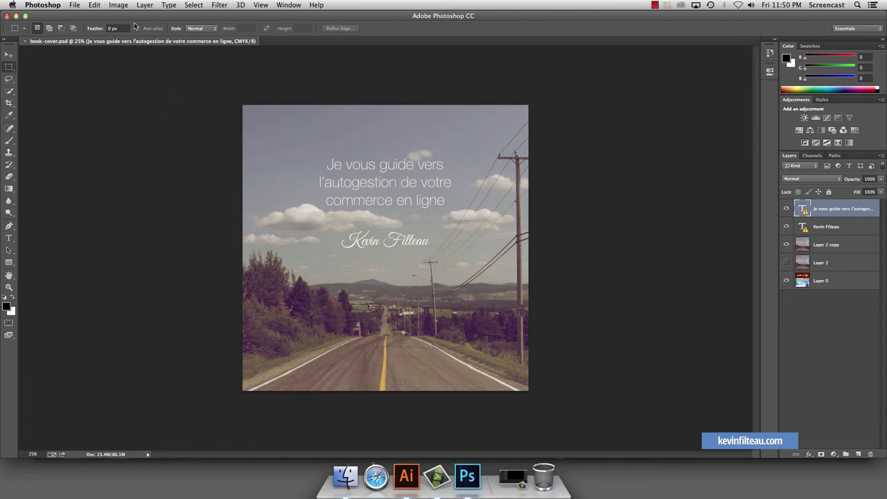
left_click(187, 6)
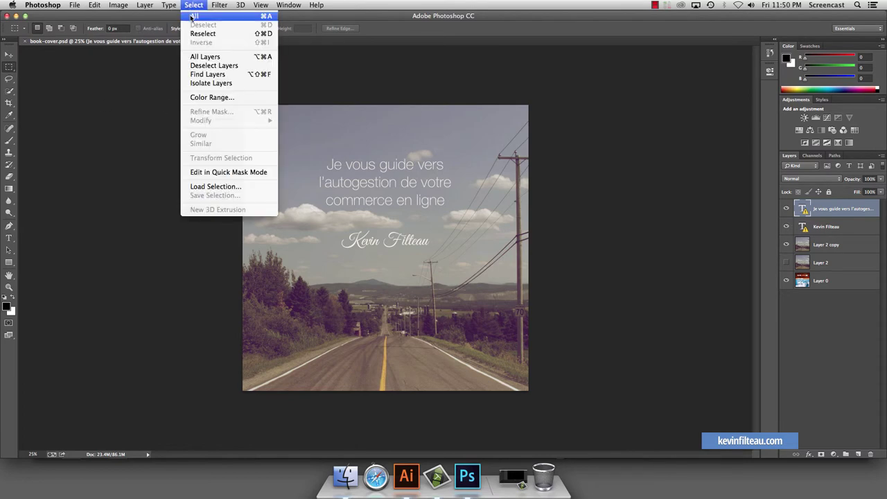
left_click(192, 17)
left_click(94, 4)
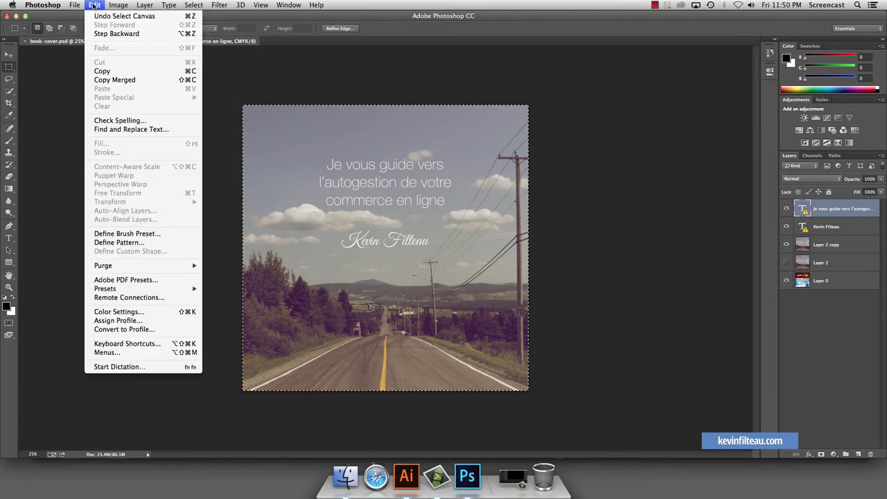
left_click(97, 79)
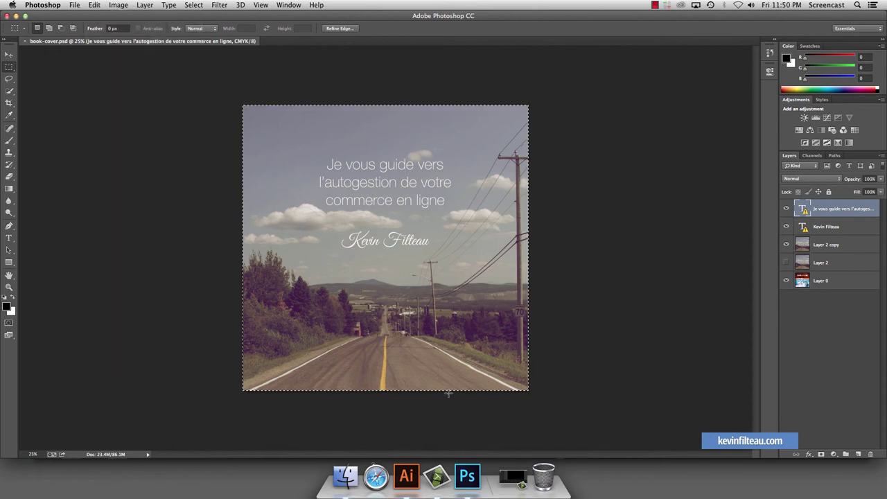
right_click(469, 477)
Back in Illustrator, deselect and paste the merged road photo in front.
left_click(469, 438)
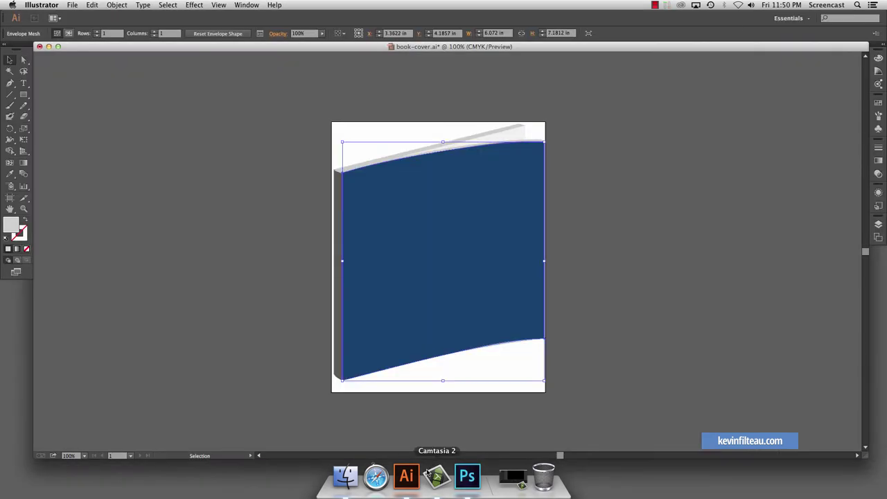
left_click(408, 478)
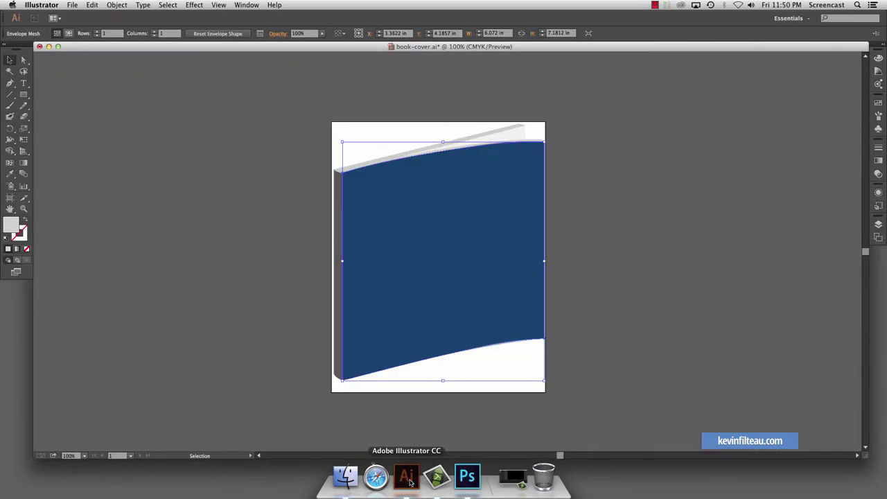
left_click(285, 197)
left_click(92, 5)
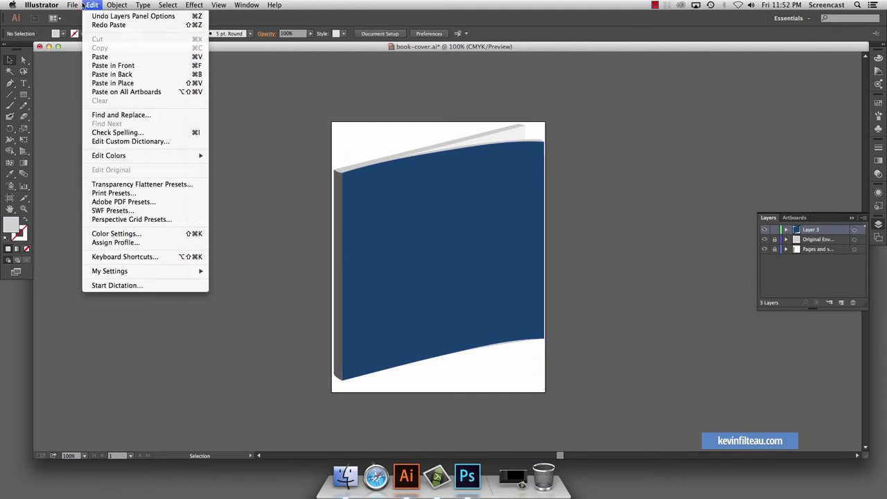
left_click(94, 65)
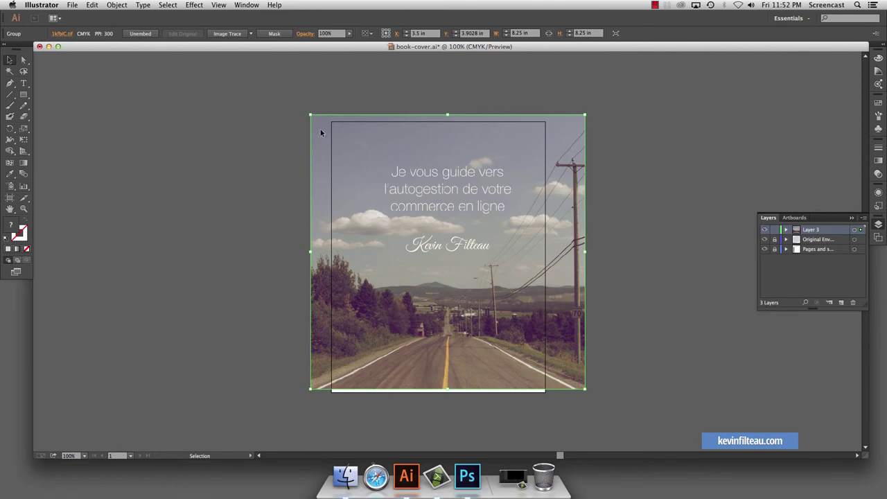
Position the photo over the book, send it to back, and also select the blue cover shape.
left_click_drag(321, 133, 320, 144)
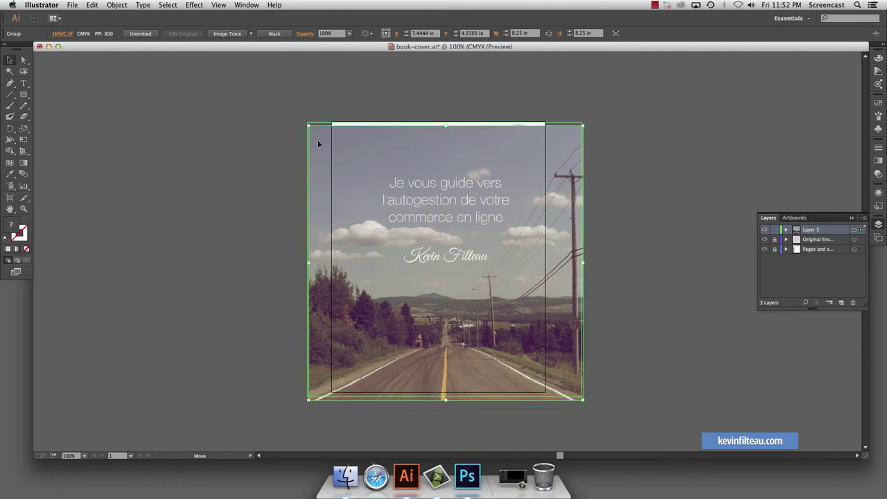
left_click_drag(320, 145, 317, 139)
right_click(317, 155)
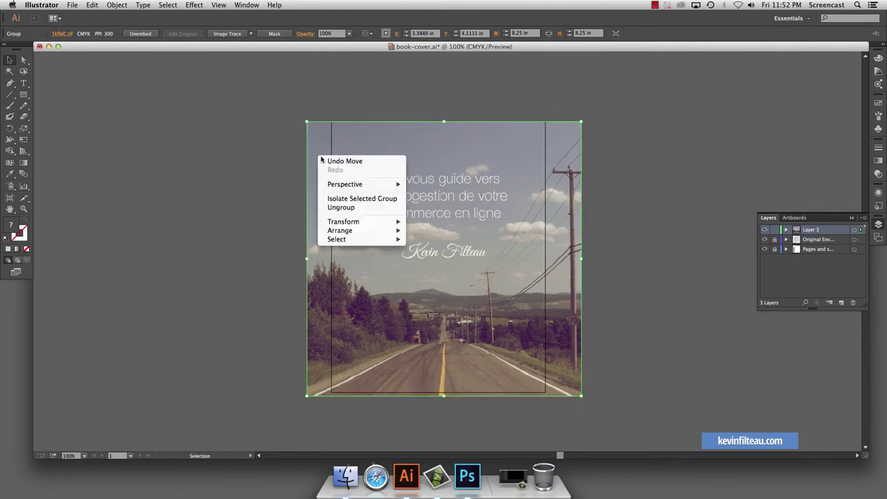
mouse_move(340, 230)
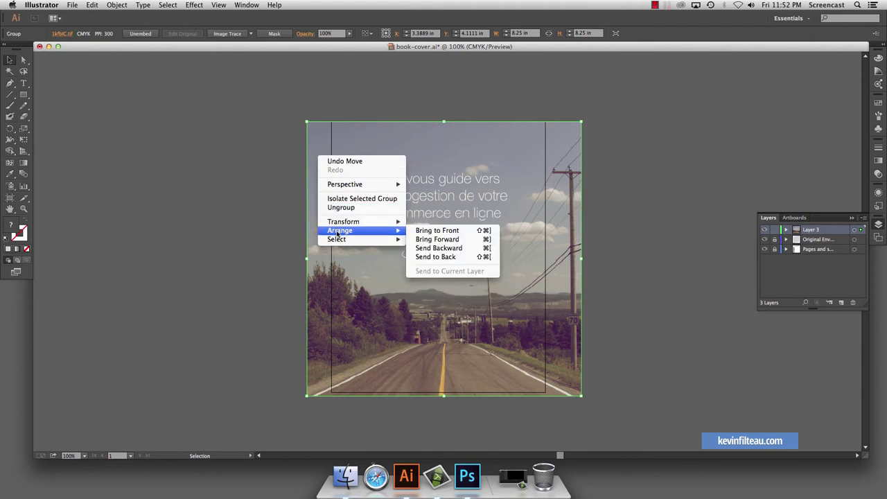
left_click(433, 257)
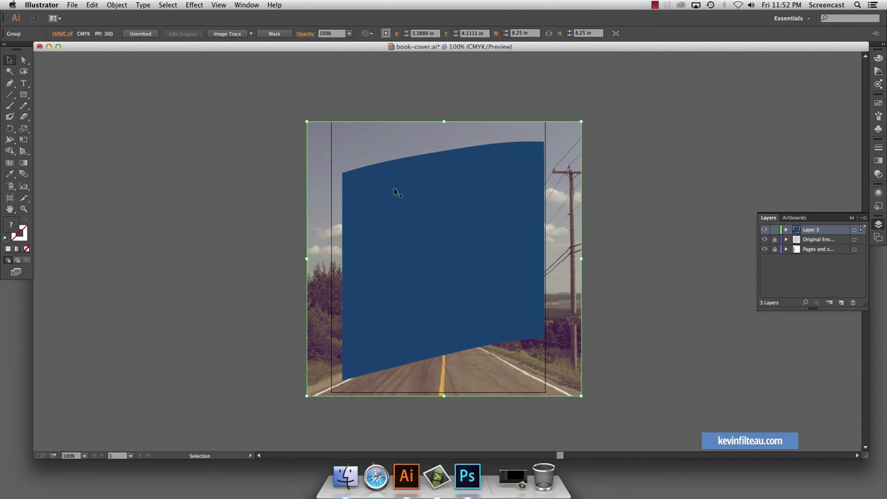
left_click(423, 173, "shift")
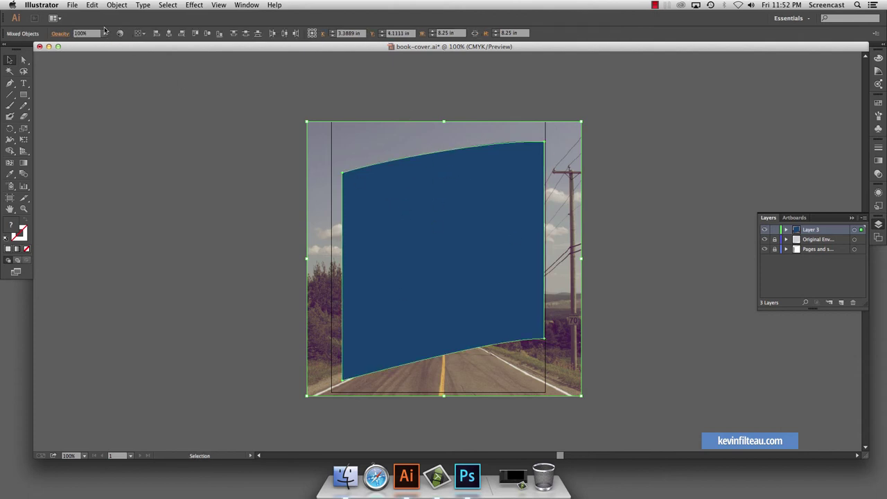
Make an envelope with the blue top object to wrap the road photo onto the cover, then deselect.
left_click(97, 6)
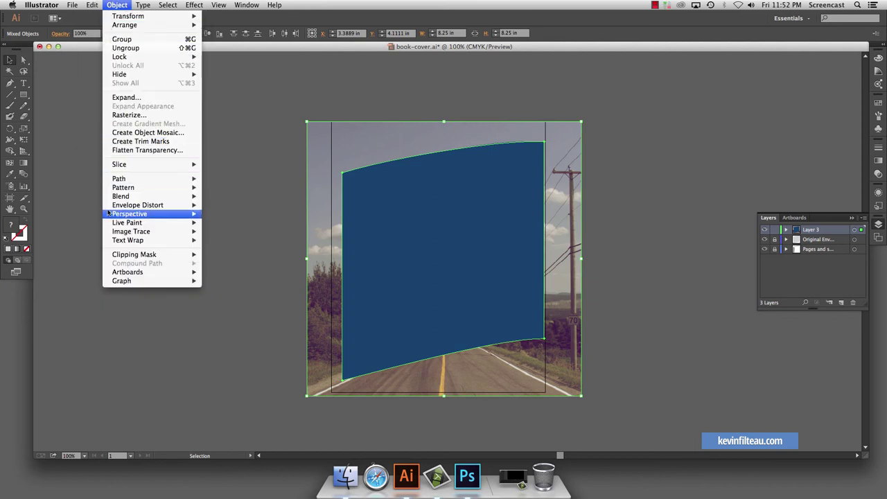
mouse_move(138, 205)
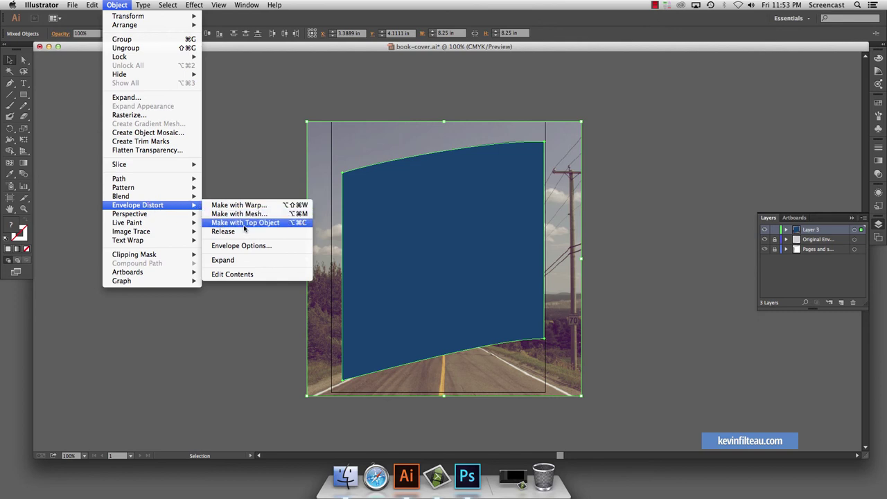
left_click(275, 224)
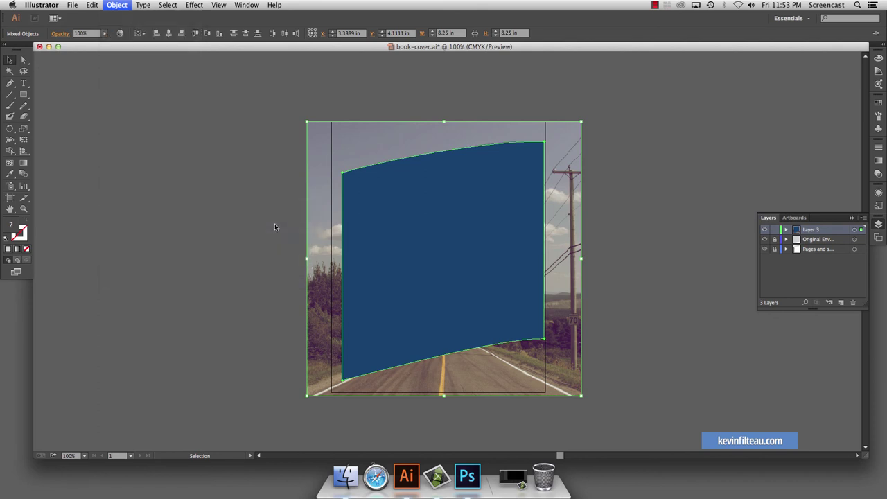
left_click(255, 245)
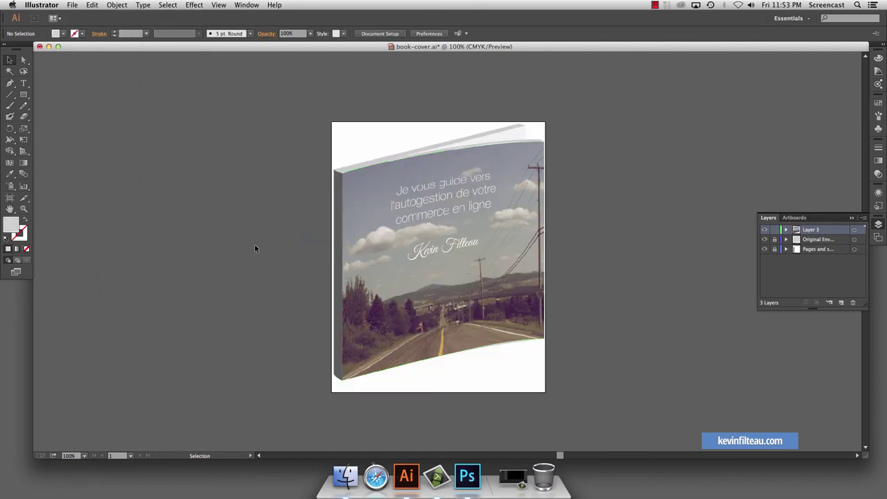